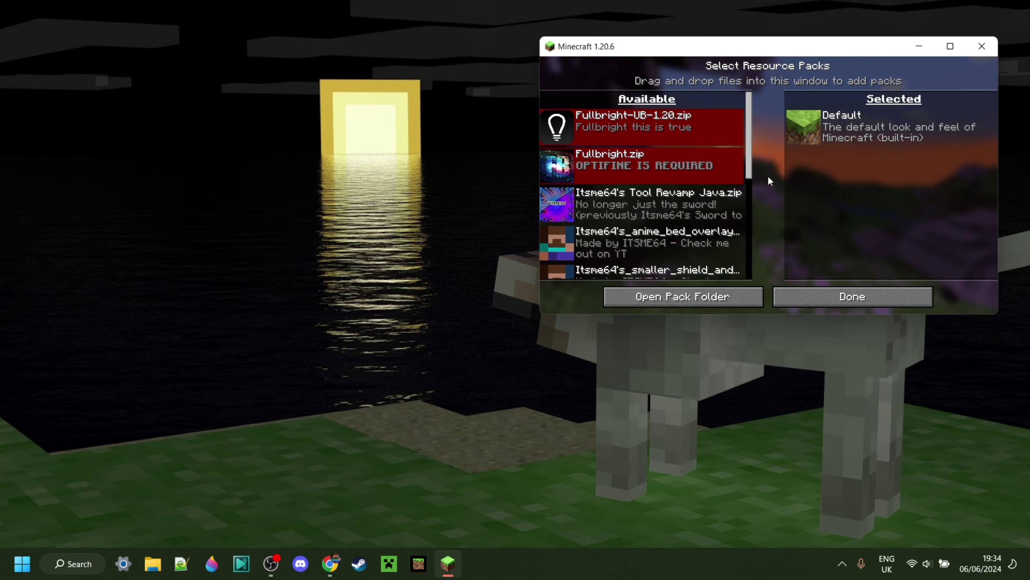
- Add Itsme64's Tool Revamp Java.zip to the selected resource packs
{"action": "mouse_move", "coordinate": [570, 201]}
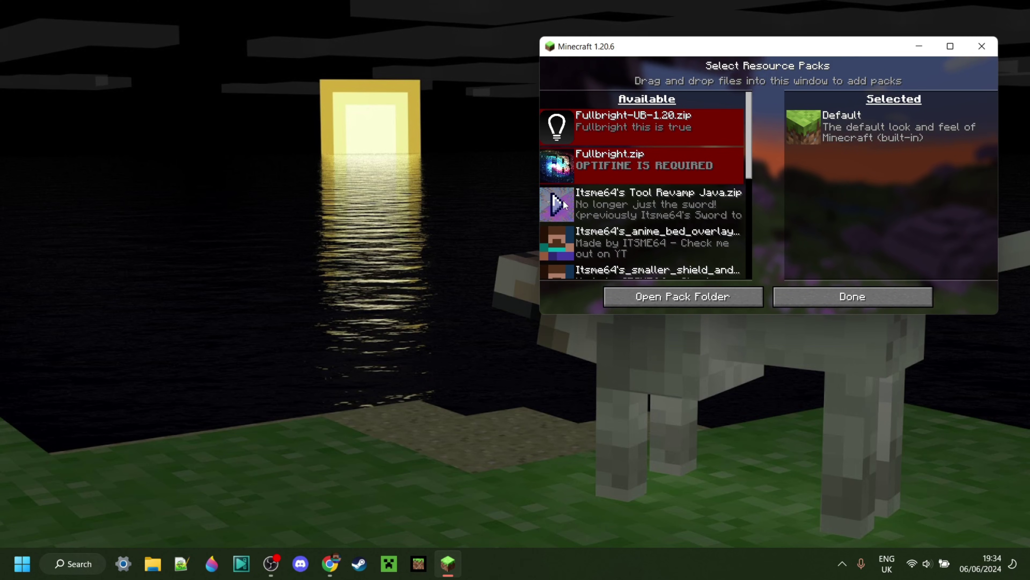
{"action": "left_click", "coordinate": [557, 212]}
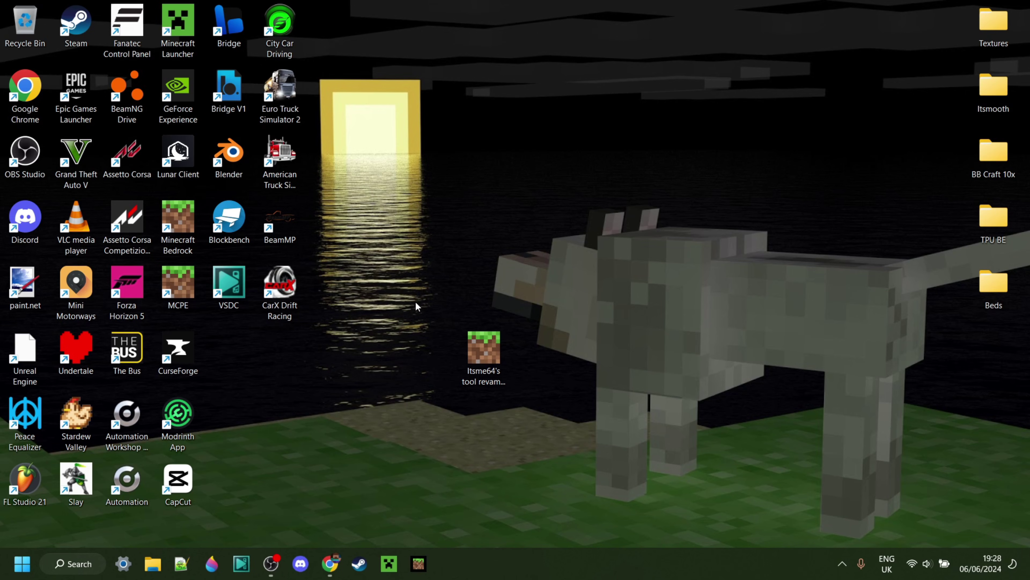
{"action": "left_click_drag", "start_coordinate": [416, 303], "coordinate": [573, 460]}
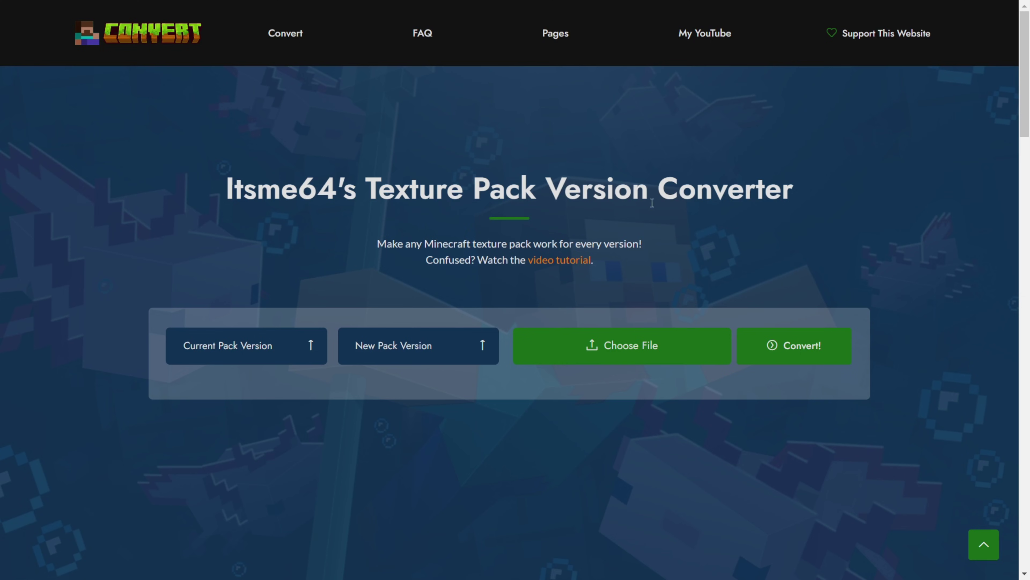
{"action": "left_click_drag", "start_coordinate": [226, 196], "coordinate": [828, 193]}
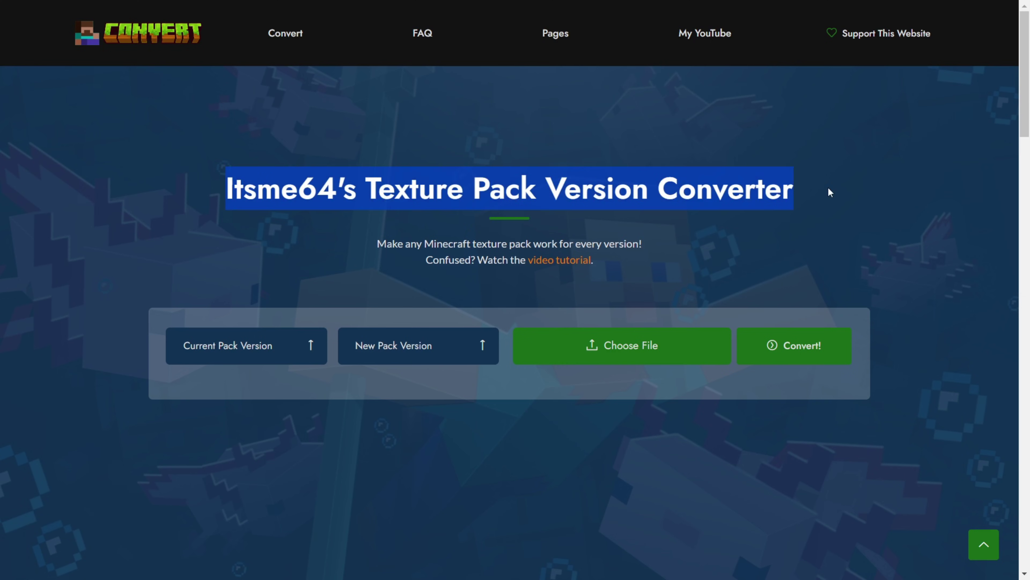
{"action": "left_click", "coordinate": [838, 192]}
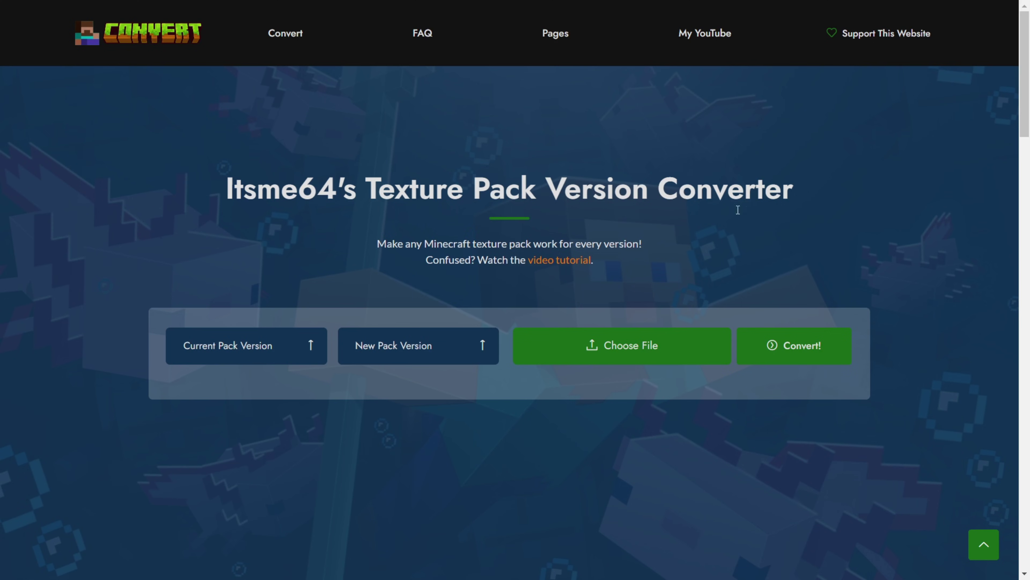
- Choose Itsme64's tool revamp [1.8.1].mcpack from the Desktop folder as the pack file to convert
{"action": "left_click", "coordinate": [651, 345]}
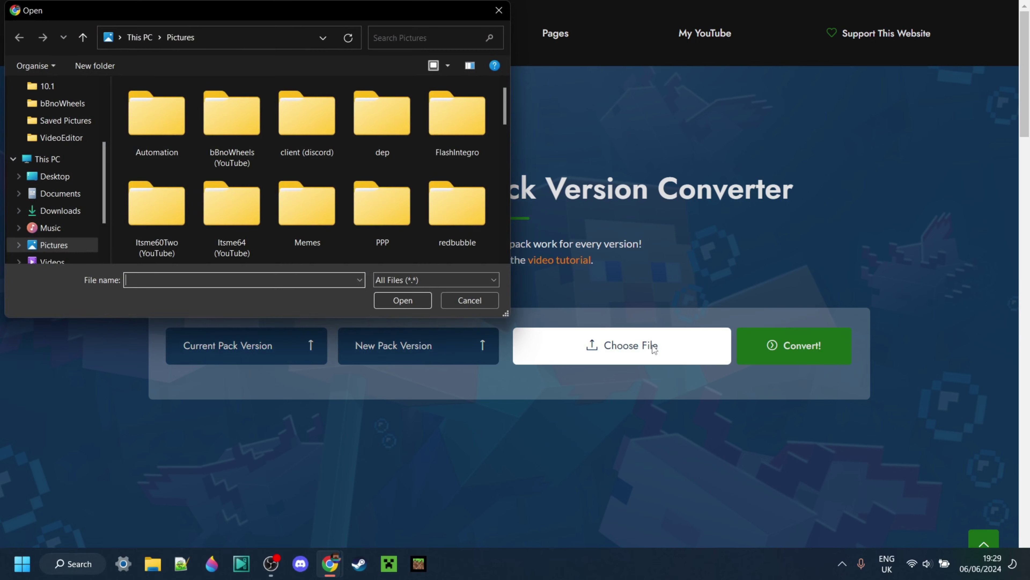
{"action": "left_click", "coordinate": [51, 175]}
{"action": "scroll", "coordinate": [219, 159], "scroll_direction": "down", "scroll_amount": 10}
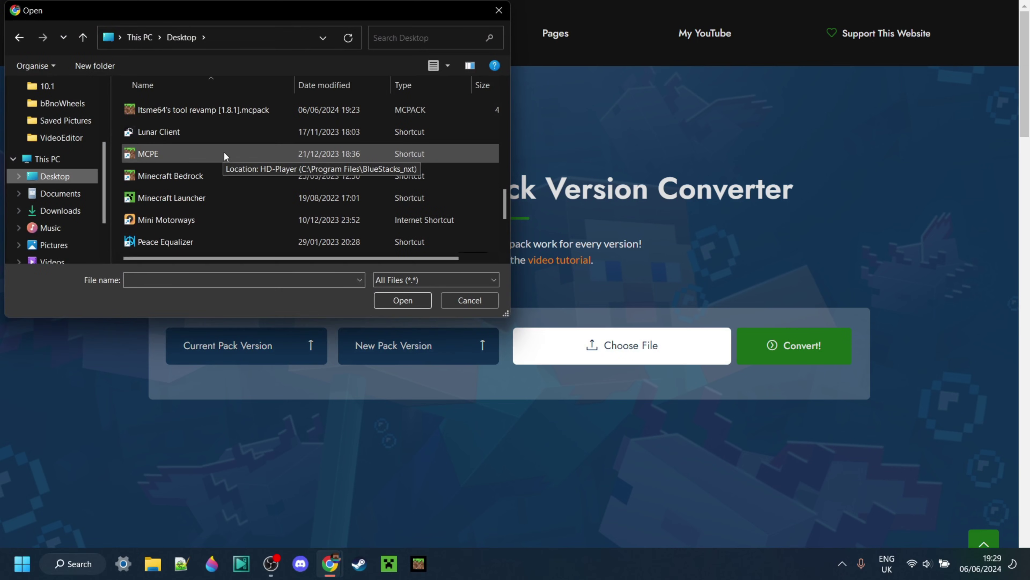
{"action": "left_click", "coordinate": [203, 116]}
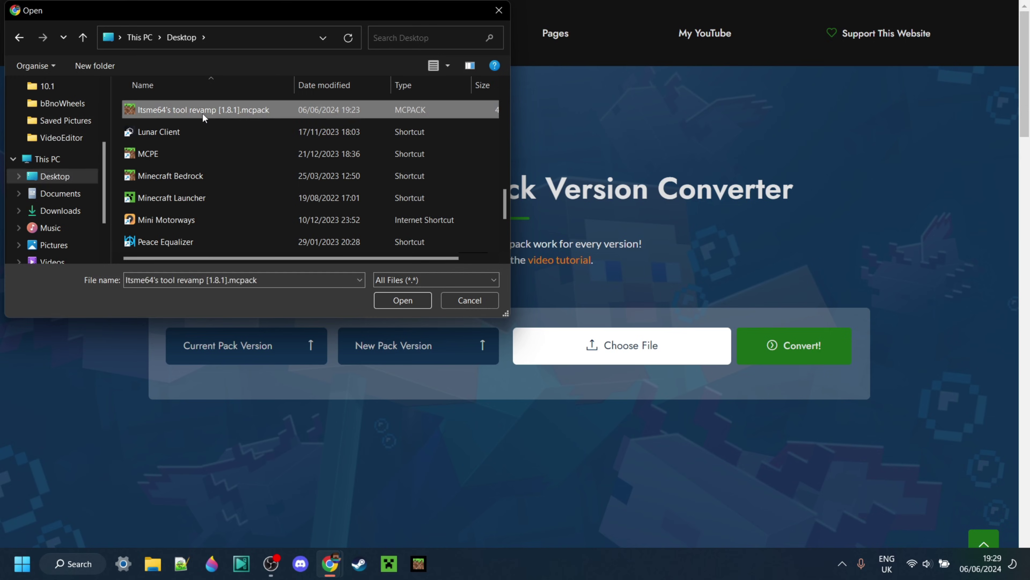
{"action": "double_click", "coordinate": [203, 117]}
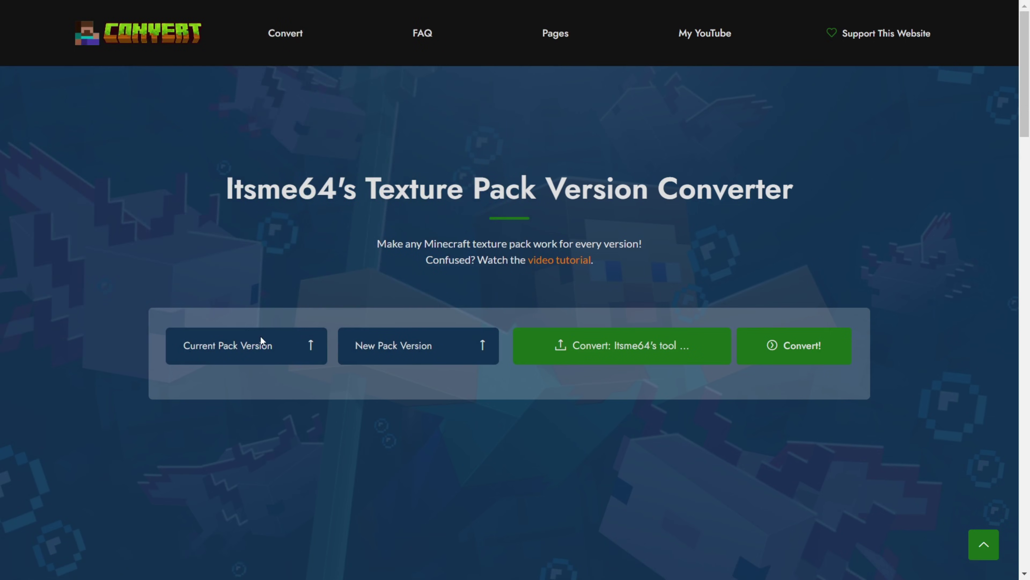
- Set the current pack version to Bedrock and the new pack version to 1.20.5 - 1.20.6
{"action": "left_click", "coordinate": [271, 353]}
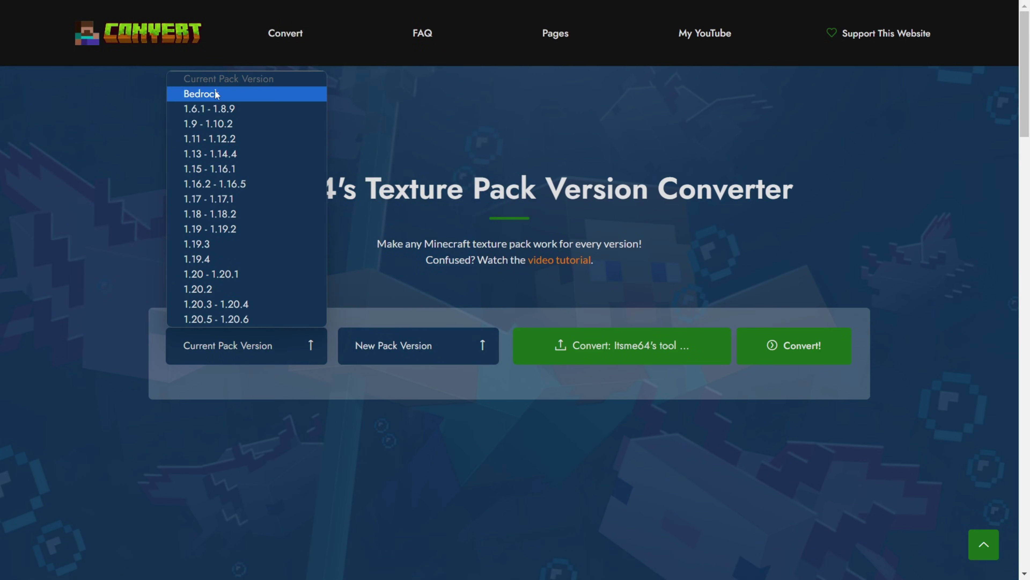
{"action": "left_click", "coordinate": [238, 98]}
{"action": "left_click", "coordinate": [414, 346]}
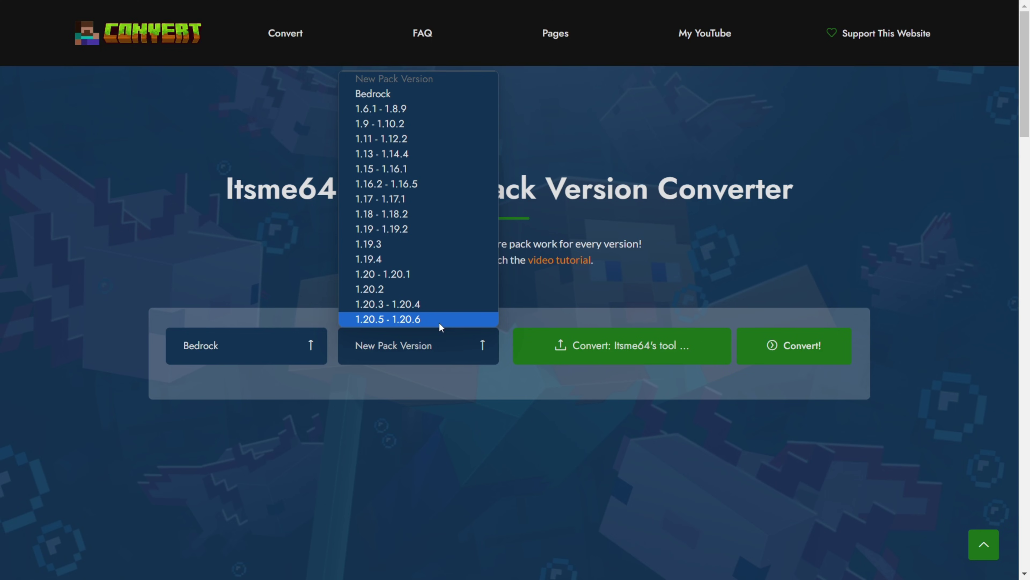
{"action": "left_click", "coordinate": [420, 320]}
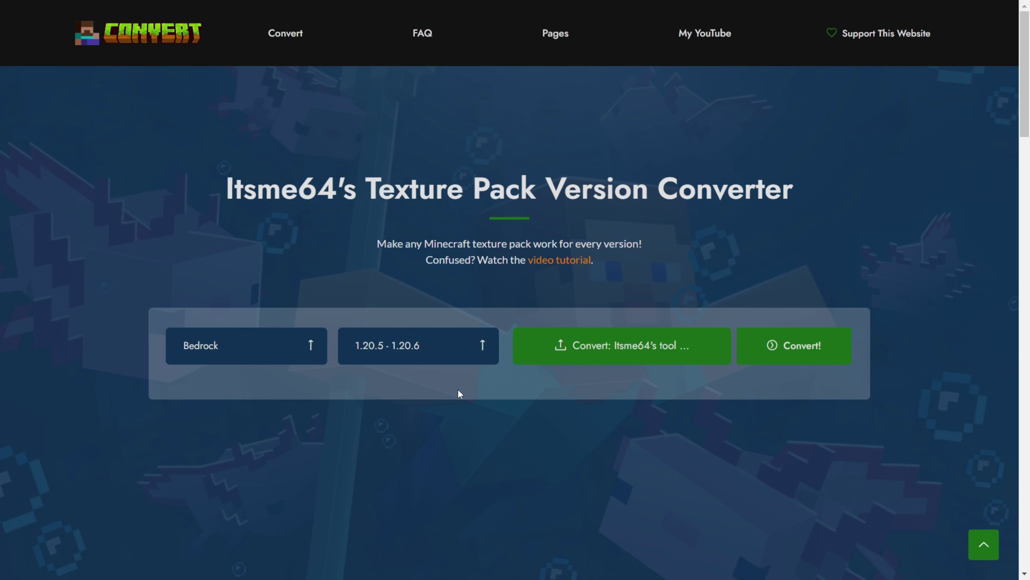
{"action": "left_click", "coordinate": [426, 359]}
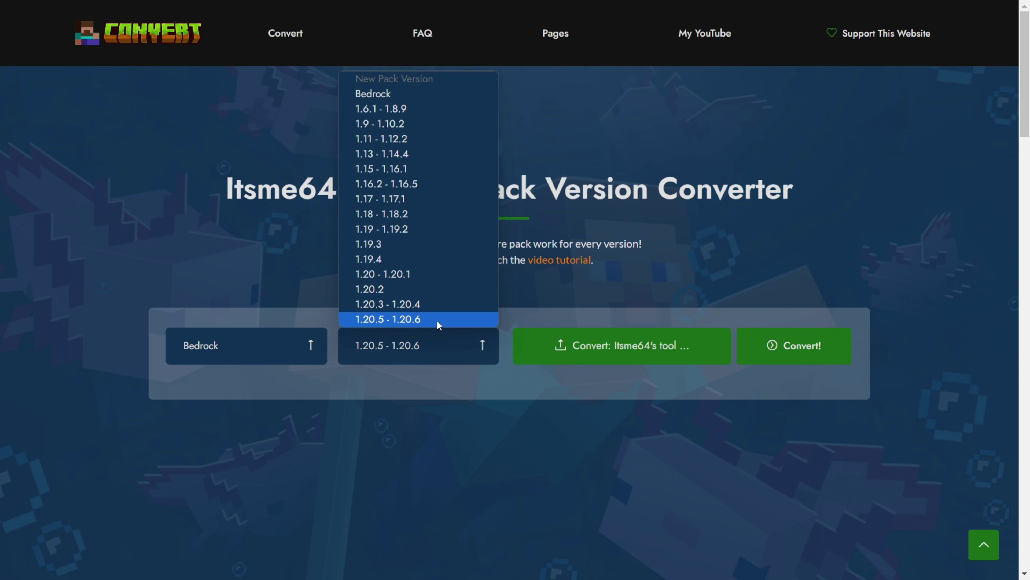
{"action": "left_click", "coordinate": [428, 321]}
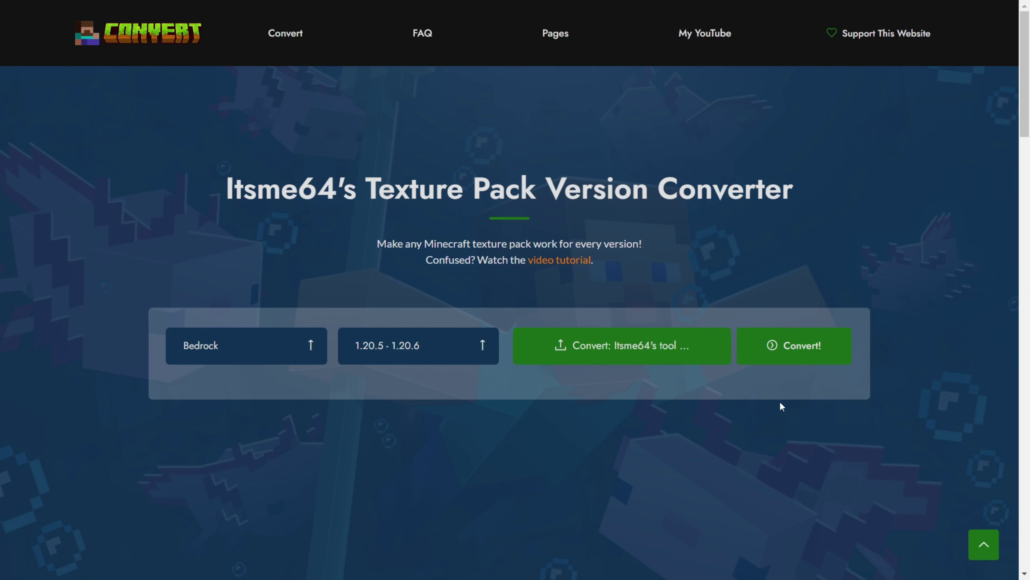
- Convert the chosen texture pack and skip the advertisement page to reach the download
{"action": "left_click", "coordinate": [795, 350]}
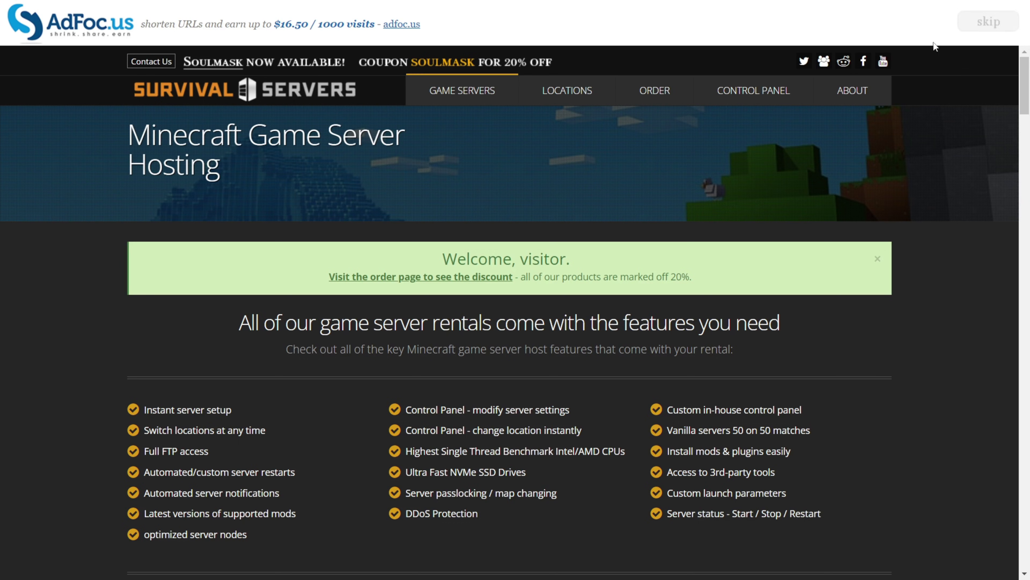
{"action": "left_click", "coordinate": [969, 29]}
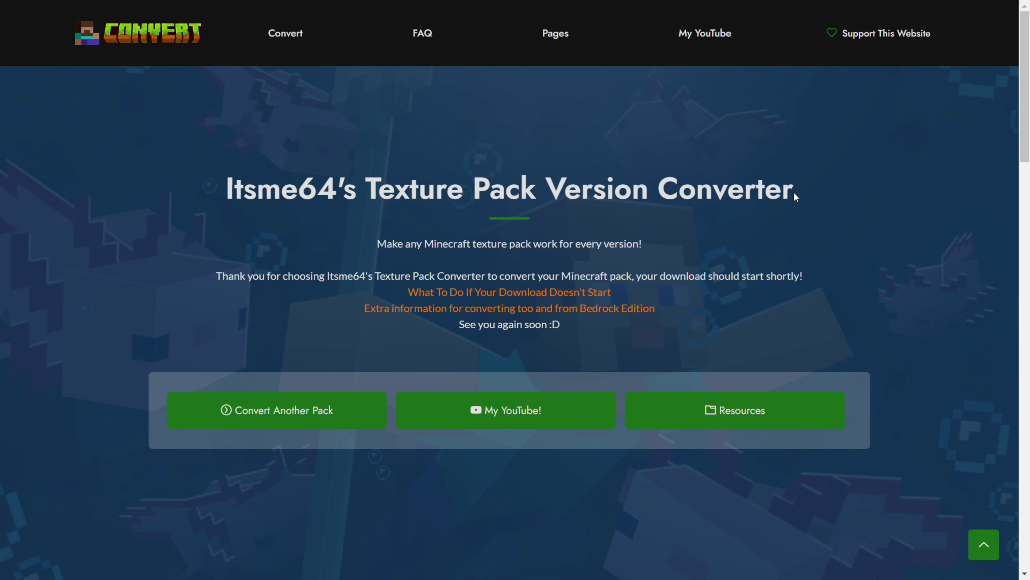
- Open the extra information on Bedrock Edition conversions and read the Bedrock To Java section
{"action": "left_click", "coordinate": [624, 312]}
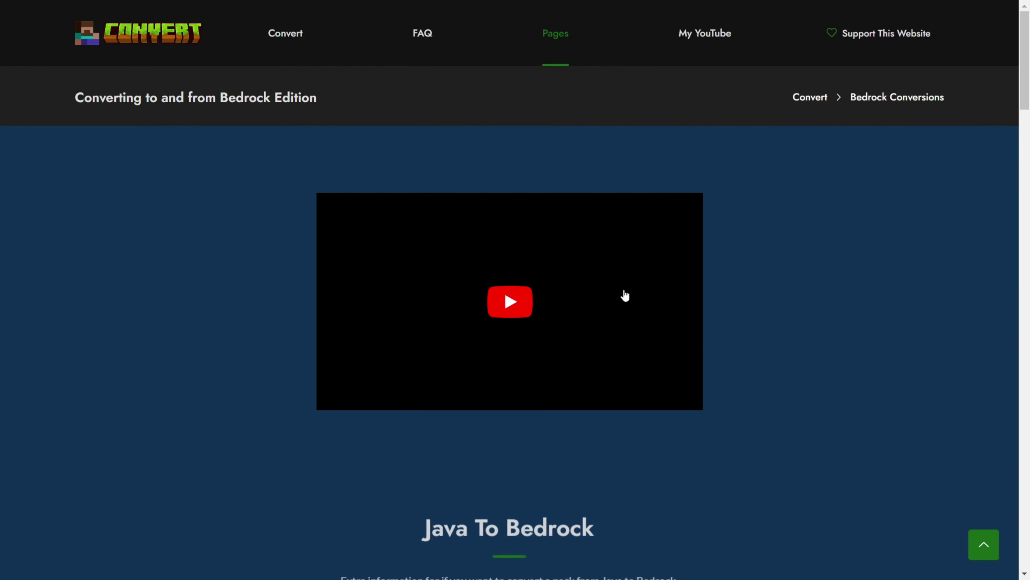
{"action": "scroll", "coordinate": [751, 261], "scroll_direction": "down", "scroll_amount": 5}
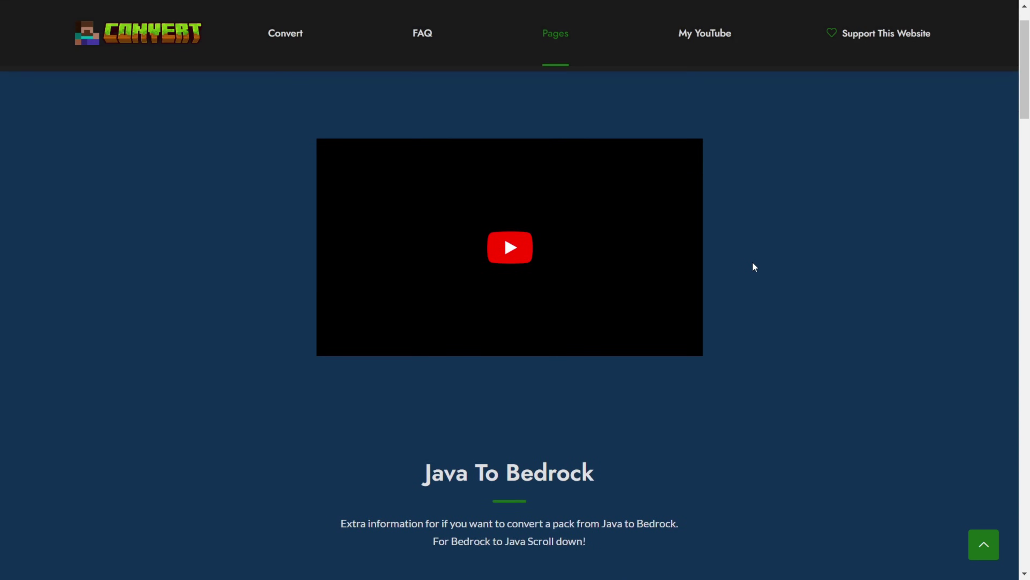
{"action": "left_click_drag", "start_coordinate": [421, 330], "coordinate": [588, 327]}
{"action": "scroll", "coordinate": [819, 287], "scroll_direction": "down", "scroll_amount": 20}
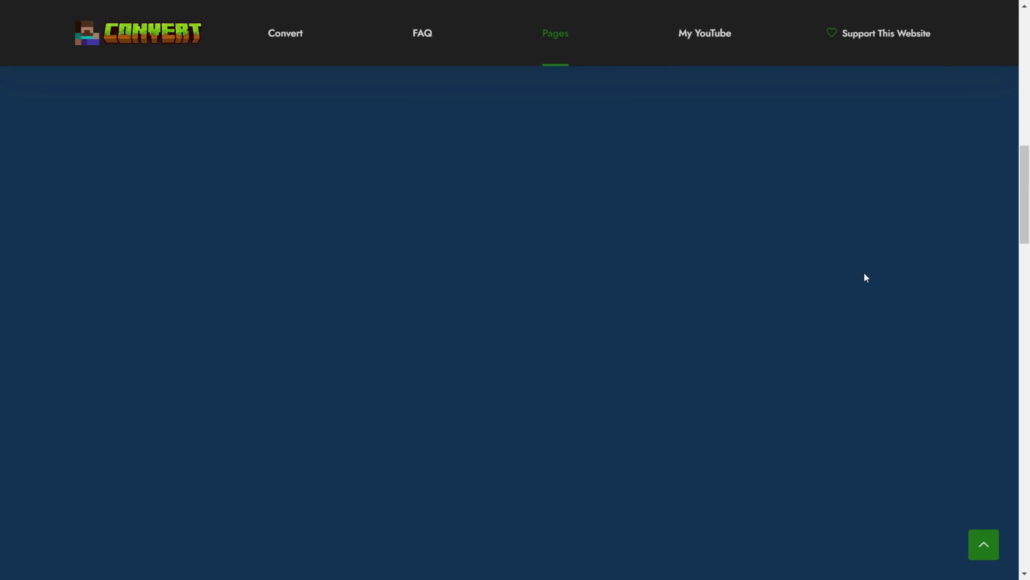
{"action": "scroll", "coordinate": [978, 301], "scroll_direction": "up", "scroll_amount": 2}
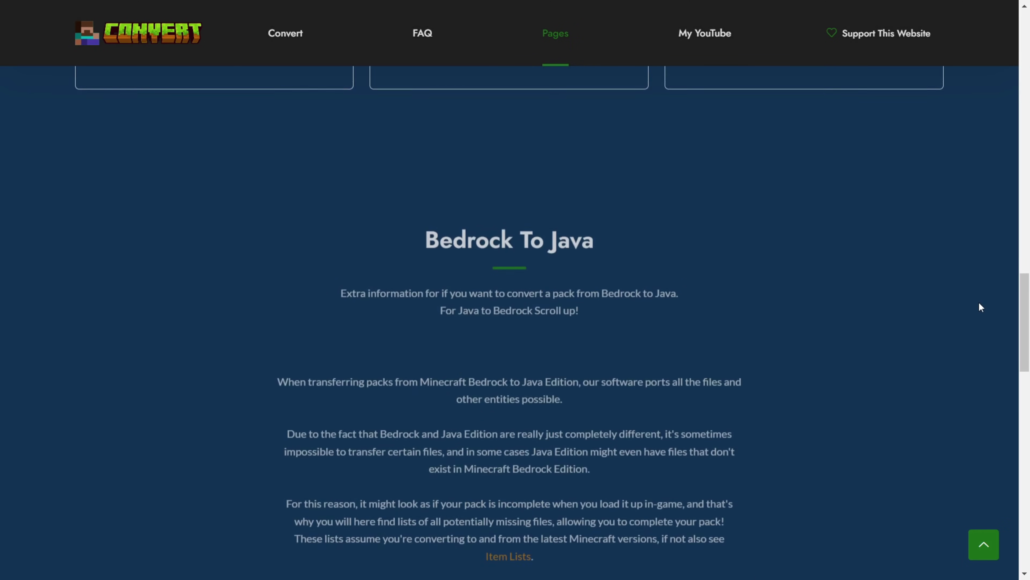
{"action": "left_click_drag", "start_coordinate": [422, 239], "coordinate": [611, 239]}
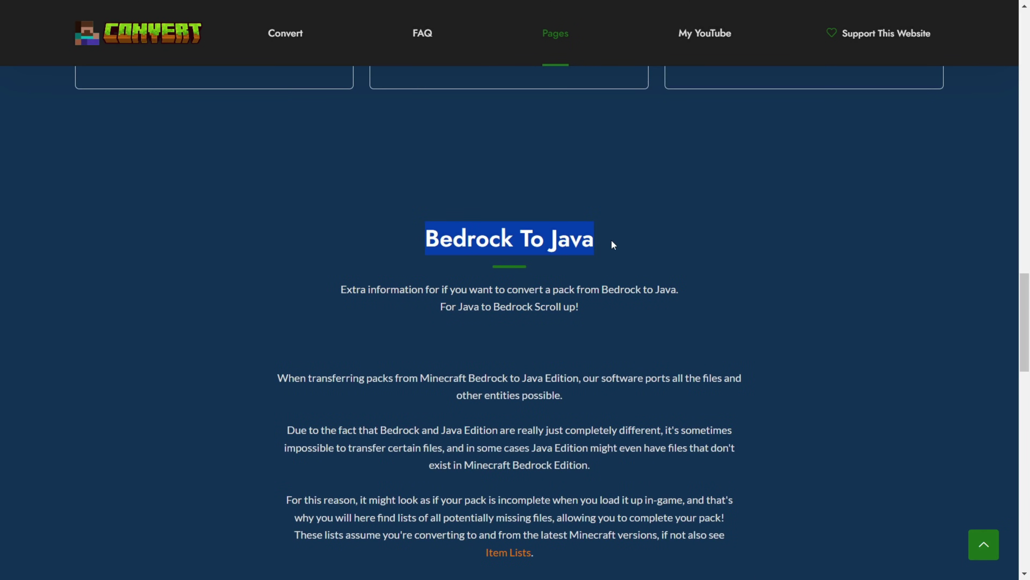
{"action": "left_click", "coordinate": [629, 238]}
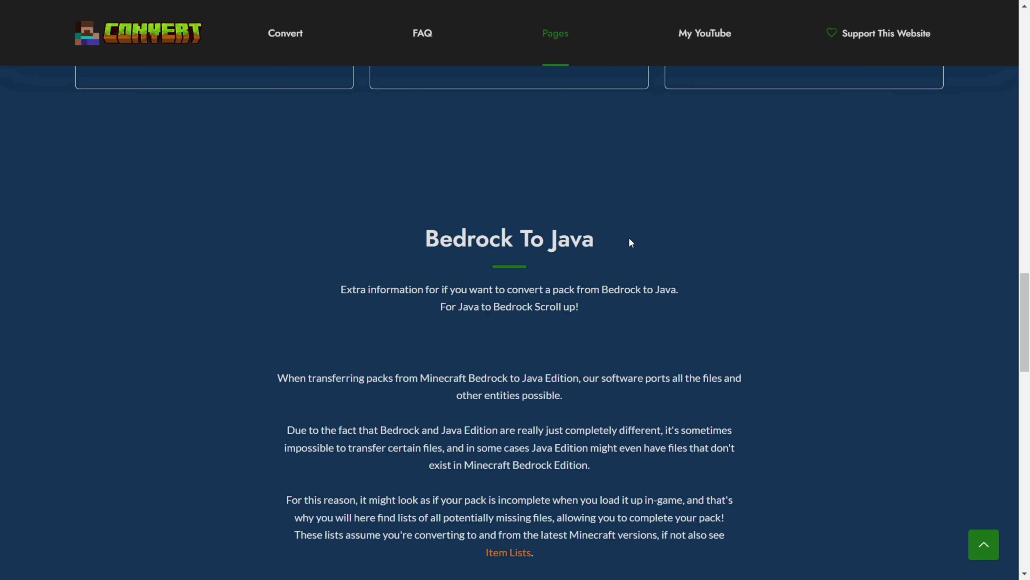
{"action": "scroll", "coordinate": [646, 236], "scroll_direction": "down", "scroll_amount": 2}
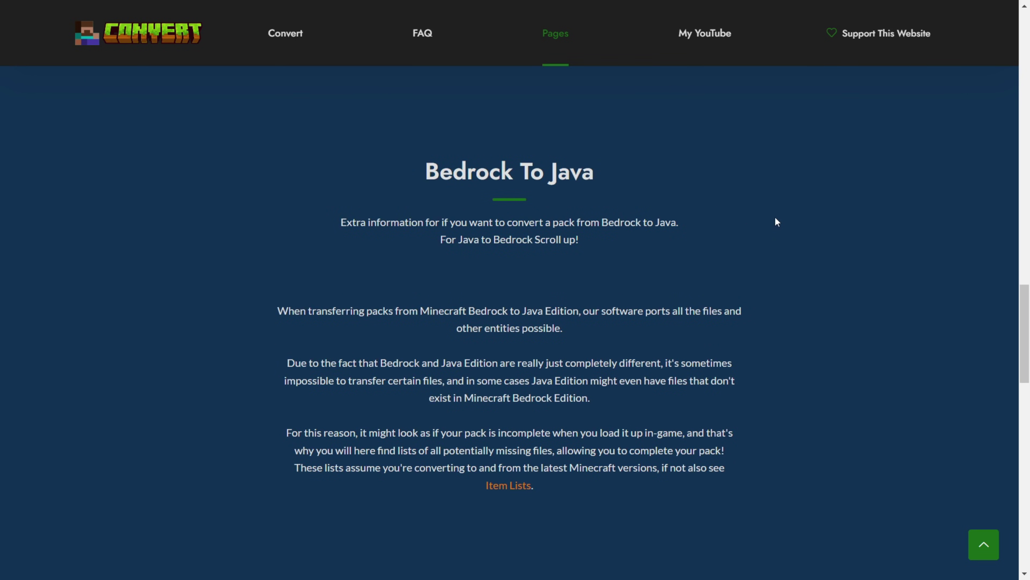
{"action": "scroll", "coordinate": [801, 180], "scroll_direction": "down", "scroll_amount": 5}
{"action": "scroll", "coordinate": [827, 203], "scroll_direction": "up", "scroll_amount": 2}
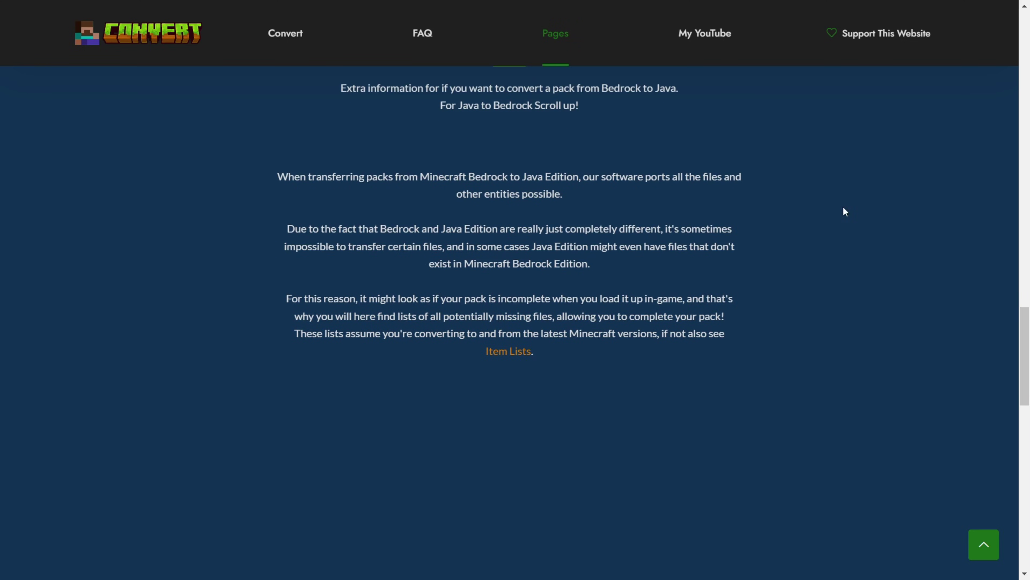
{"action": "scroll", "coordinate": [728, 232], "scroll_direction": "up", "scroll_amount": 4}
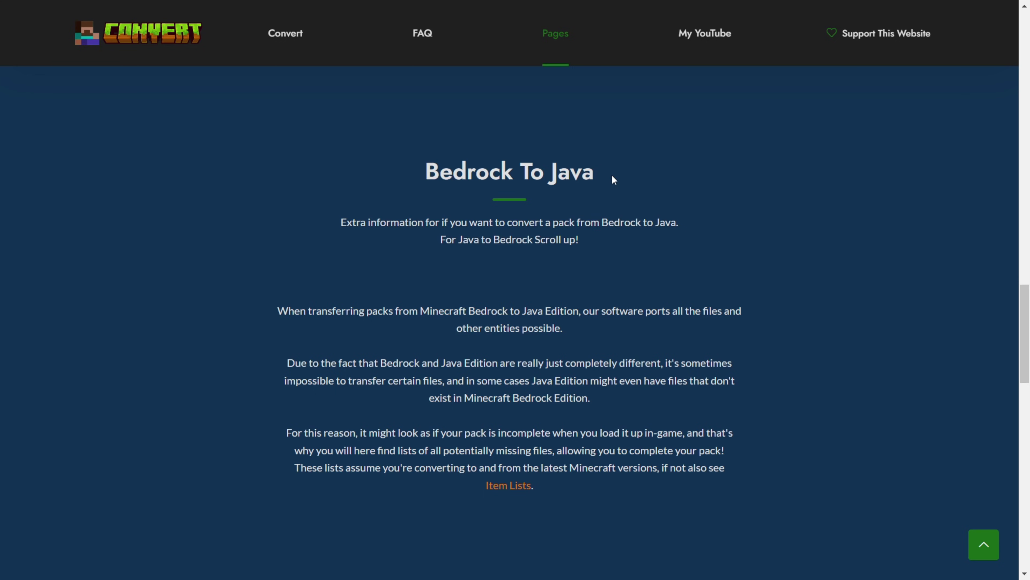
{"action": "left_click_drag", "start_coordinate": [595, 172], "coordinate": [552, 175]}
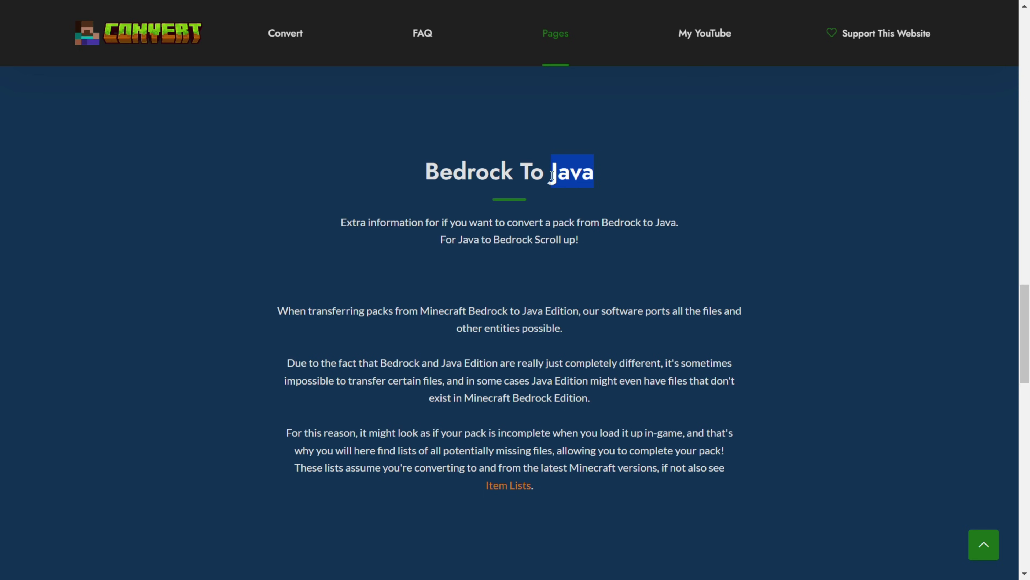
{"action": "left_click", "coordinate": [546, 175]}
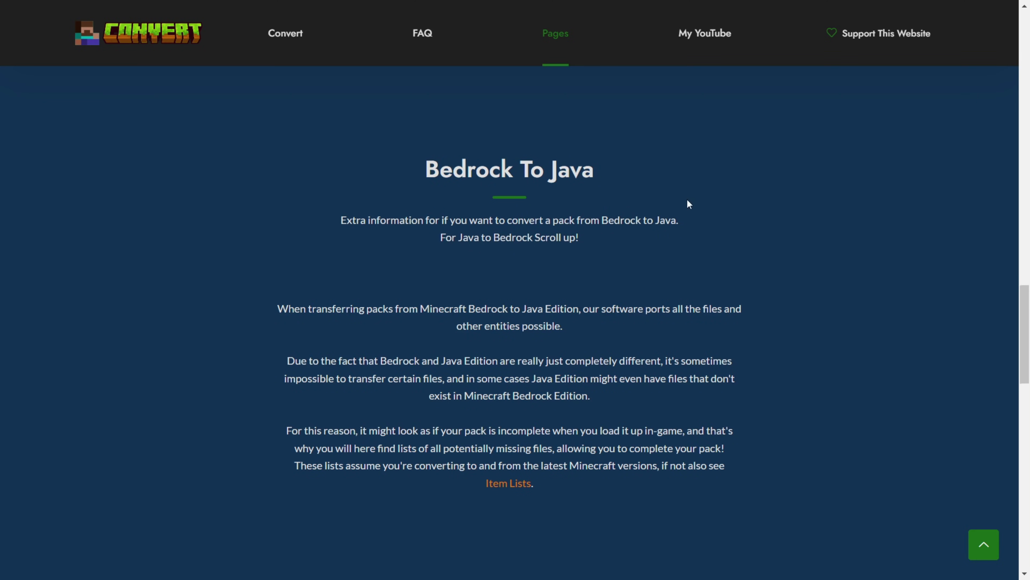
- Examine the lists of potentially missing files for the Blocks, Items and Other texture folders under Bedrock To Java
{"action": "scroll", "coordinate": [687, 198], "scroll_direction": "down", "scroll_amount": 5}
{"action": "scroll", "coordinate": [969, 213], "scroll_direction": "down", "scroll_amount": 2}
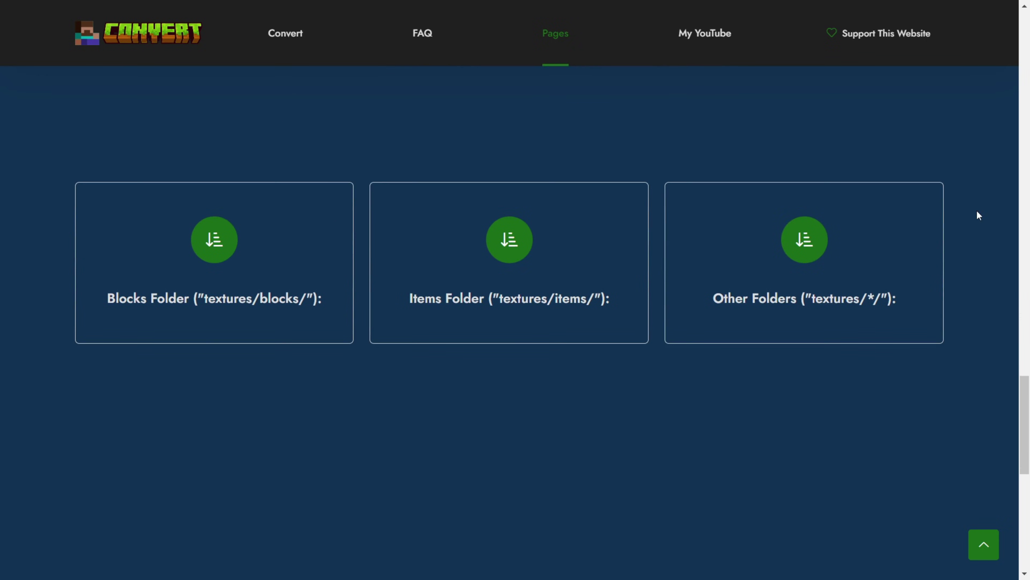
{"action": "left_click", "coordinate": [230, 287]}
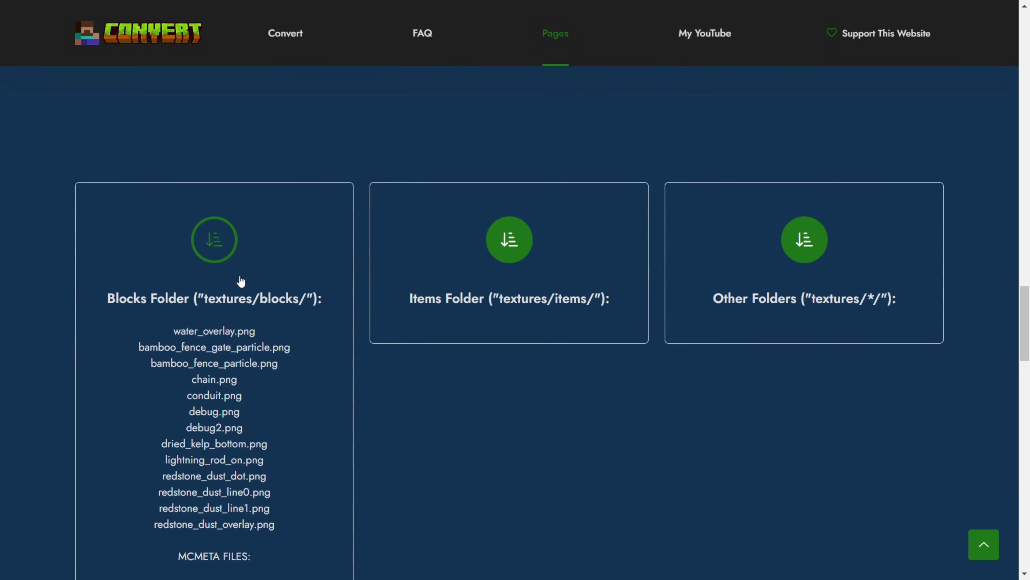
{"action": "left_click", "coordinate": [522, 263]}
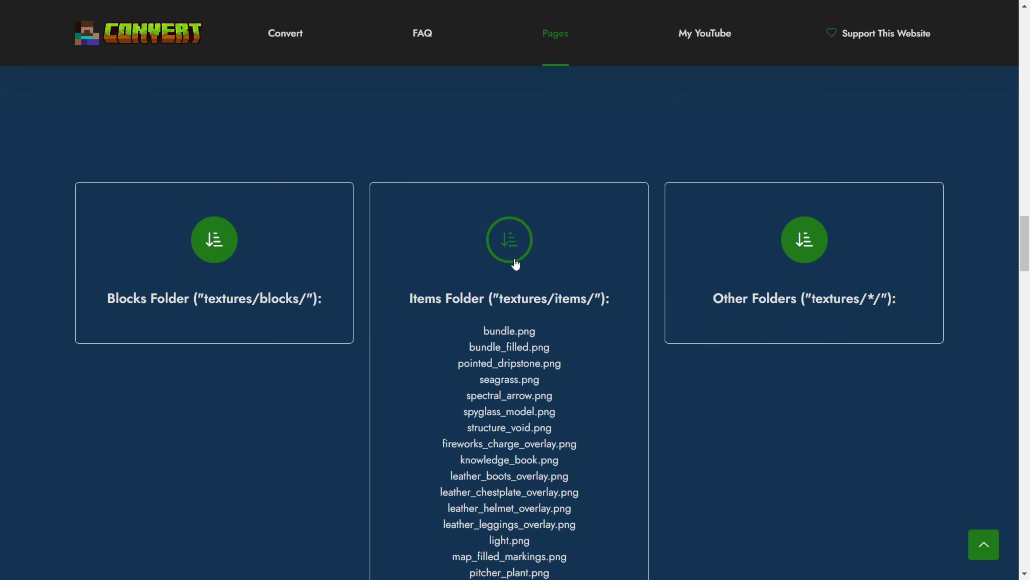
{"action": "left_click", "coordinate": [851, 248]}
{"action": "left_click", "coordinate": [851, 248]}
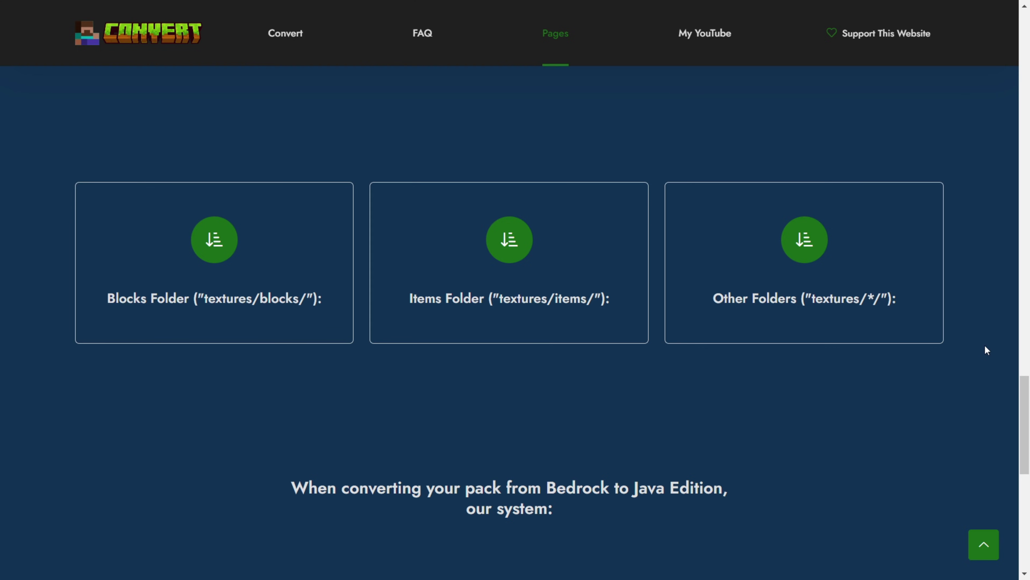
{"action": "scroll", "coordinate": [984, 346], "scroll_direction": "down", "scroll_amount": 7}
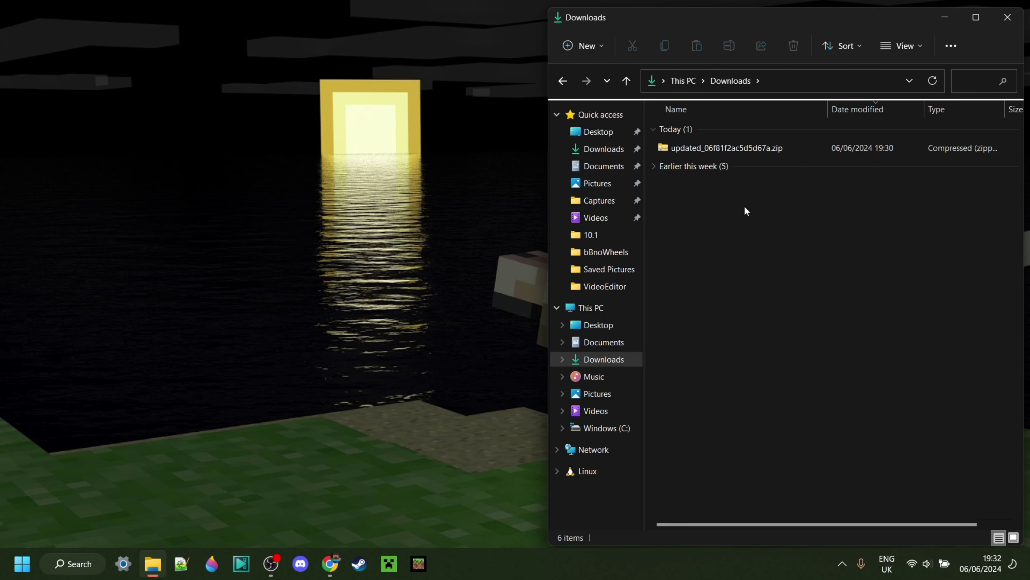
- Rename the converted pack's zip file in Downloads as Itsme64's Tool Revamp Java, keeping the .zip extension
{"action": "left_click", "coordinate": [713, 150]}
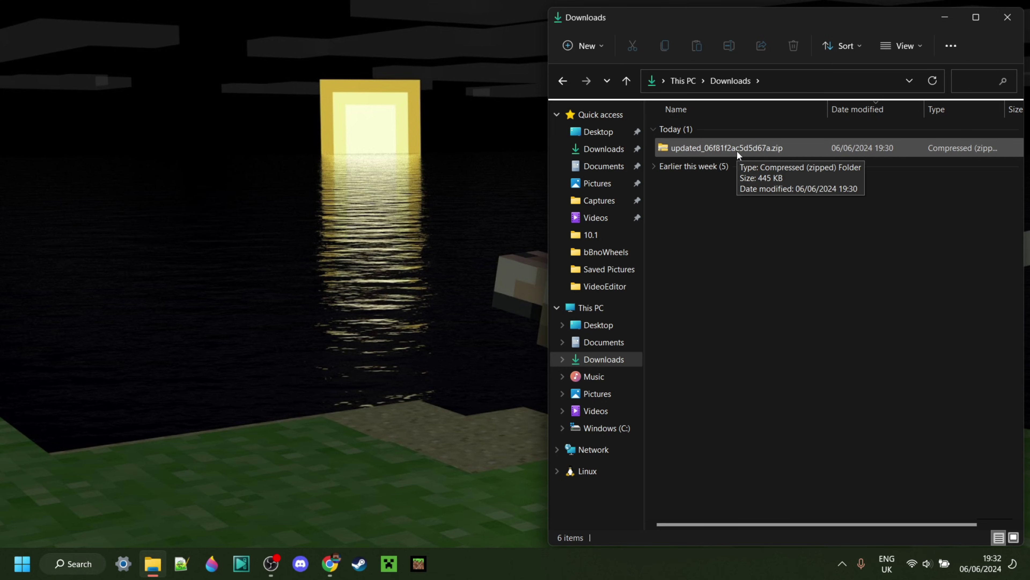
{"action": "right_click", "coordinate": [736, 150]}
{"action": "left_click", "coordinate": [807, 166]}
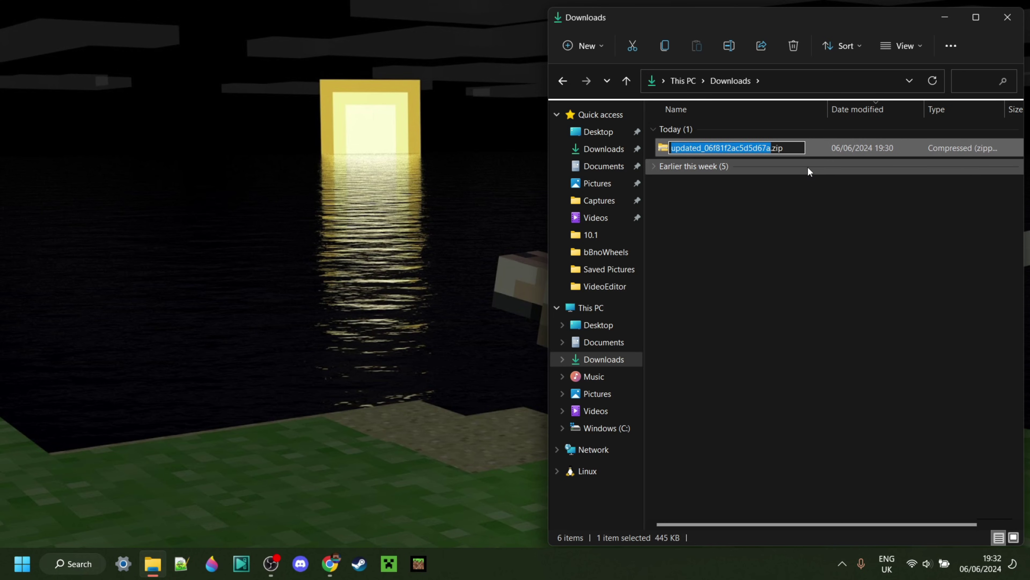
{"action": "type", "text": "Itsme64's To"}
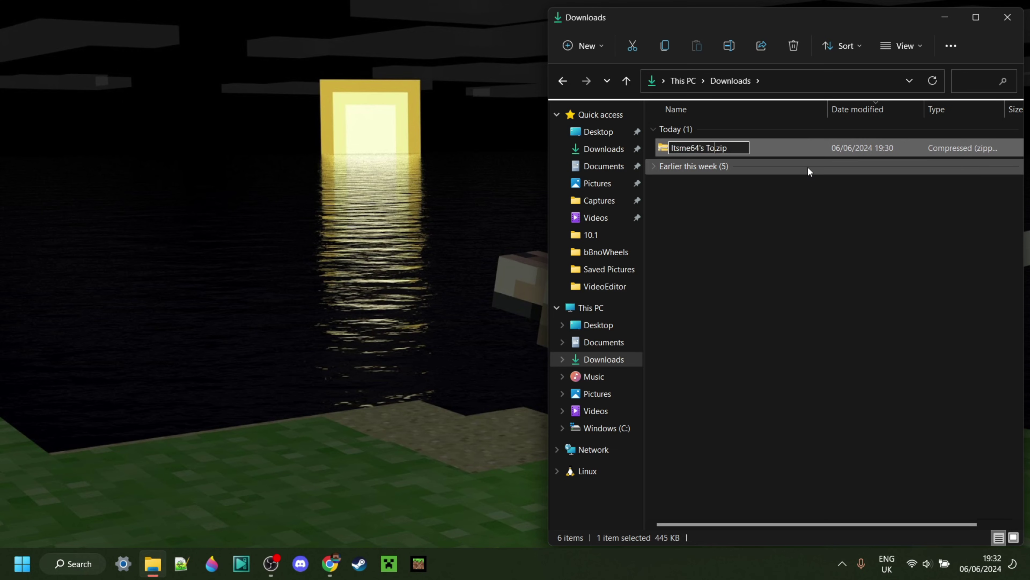
{"action": "type", "text": "ol Revamp "}
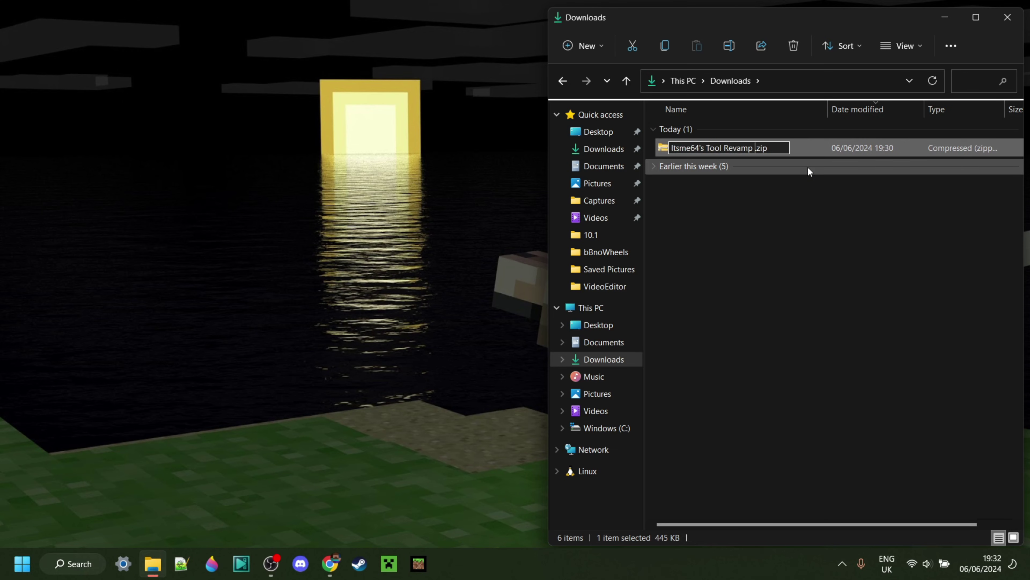
{"action": "type", "text": "Java"}
{"action": "left_click", "coordinate": [800, 197]}
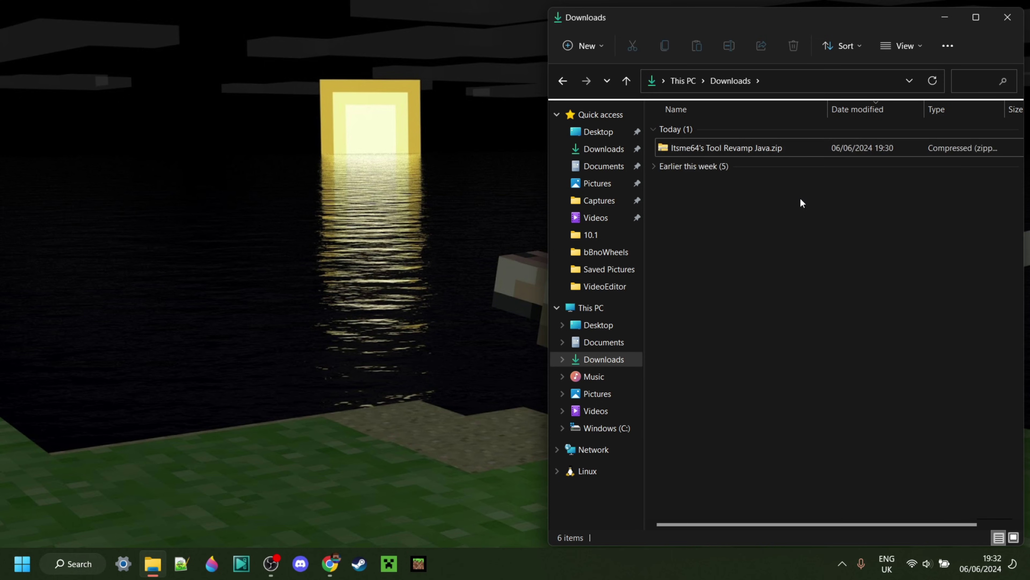
- Open the AppData folder in a separate window by running appdata
{"action": "key", "text": "super+r"}
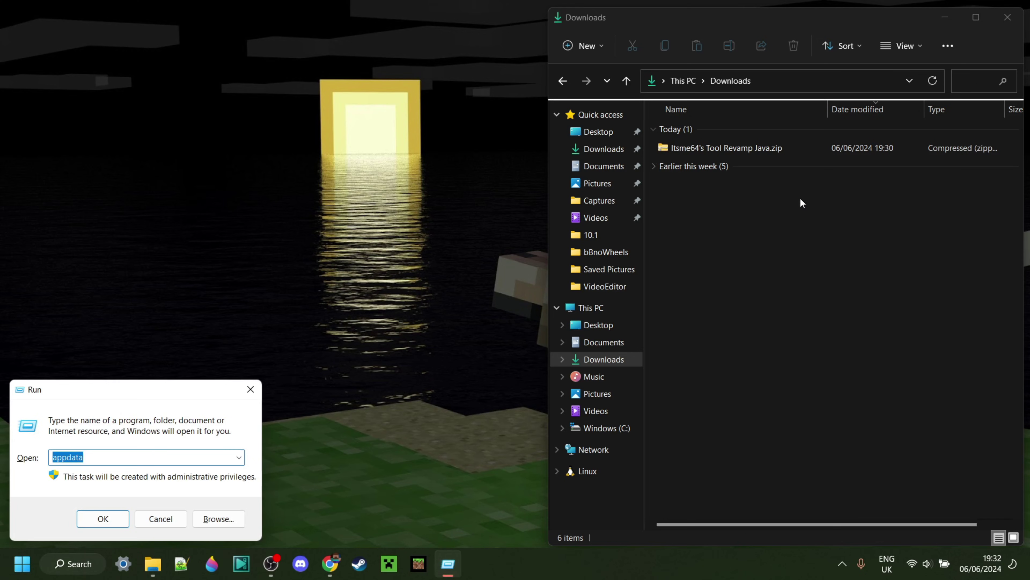
{"action": "type", "text": "app"}
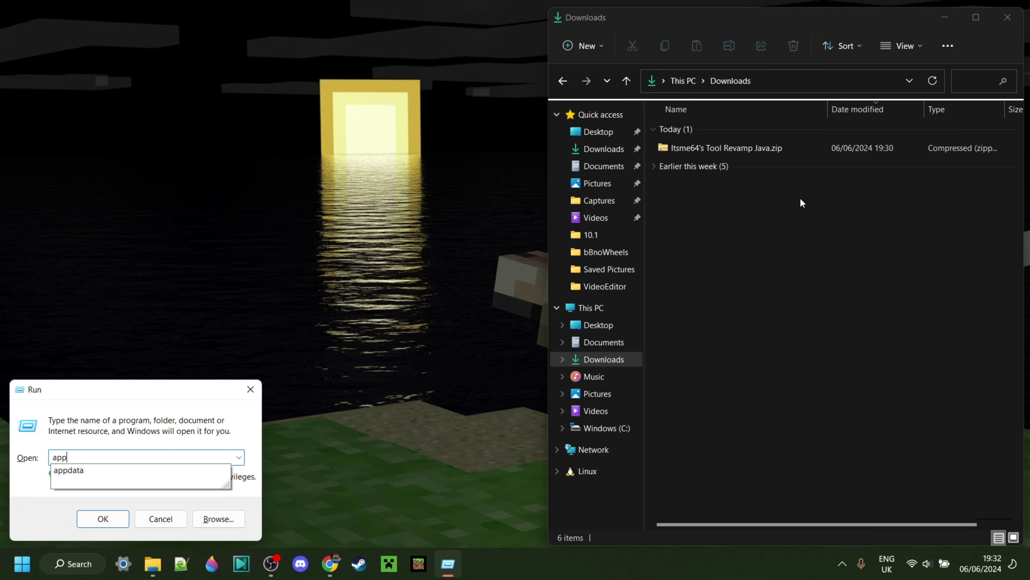
{"action": "type", "text": "data"}
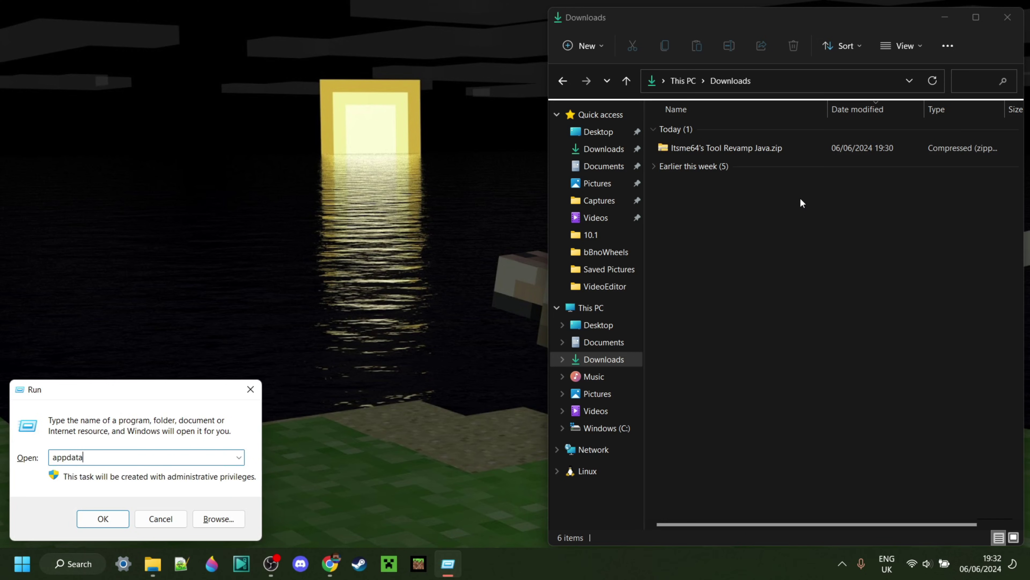
{"action": "key", "text": "Return"}
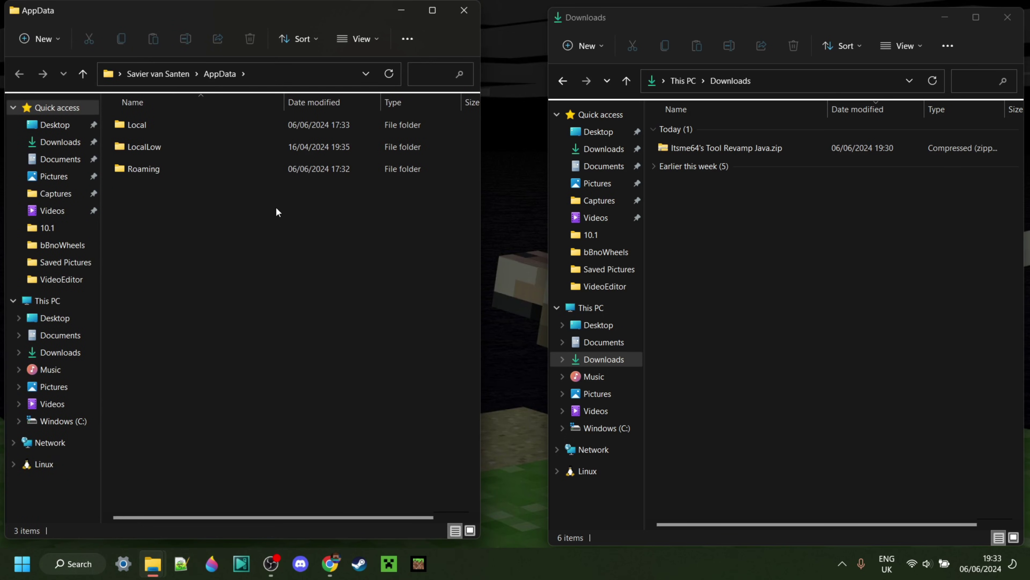
- Move Itsme64's Tool Revamp Java.zip from Downloads into the resourcepacks folder under Roaming, .minecraft
{"action": "double_click", "coordinate": [190, 171]}
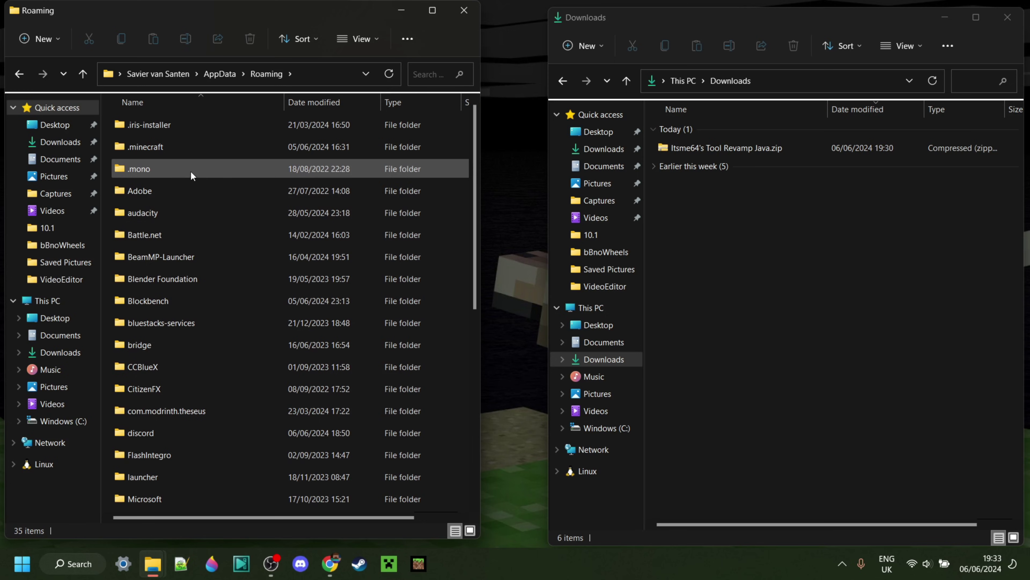
{"action": "double_click", "coordinate": [195, 146]}
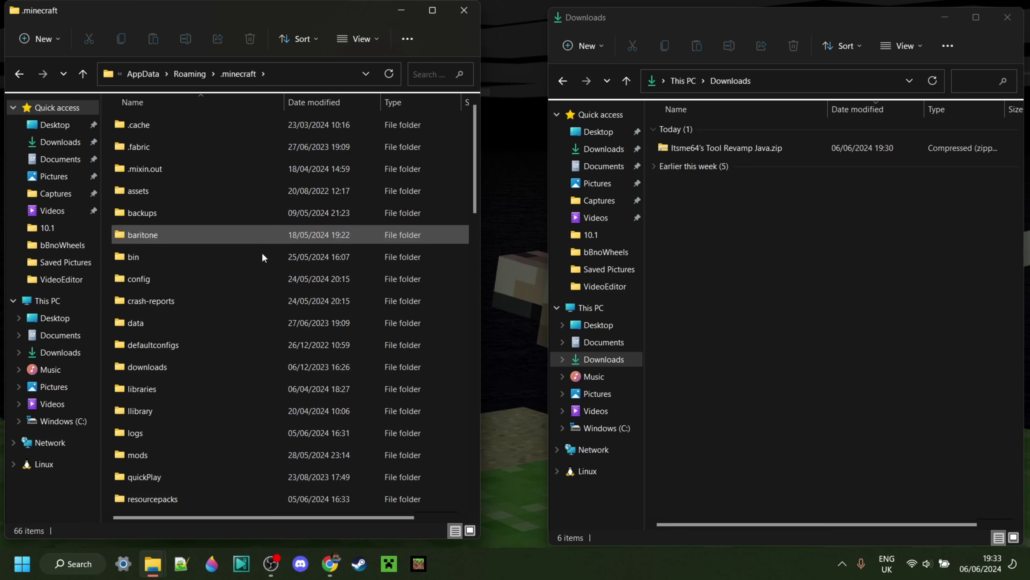
{"action": "double_click", "coordinate": [176, 500]}
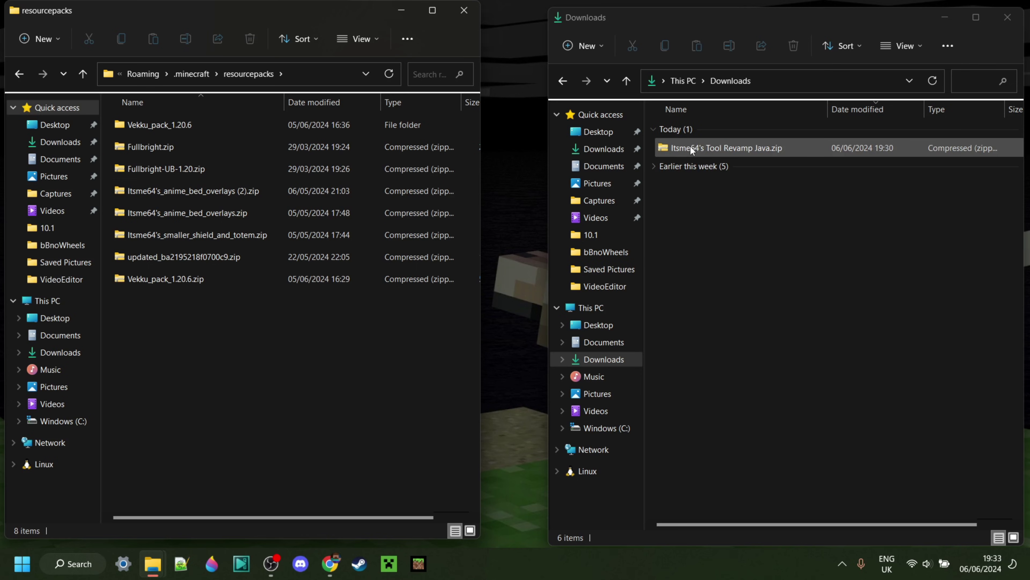
{"action": "left_click_drag", "start_coordinate": [691, 146], "coordinate": [325, 345]}
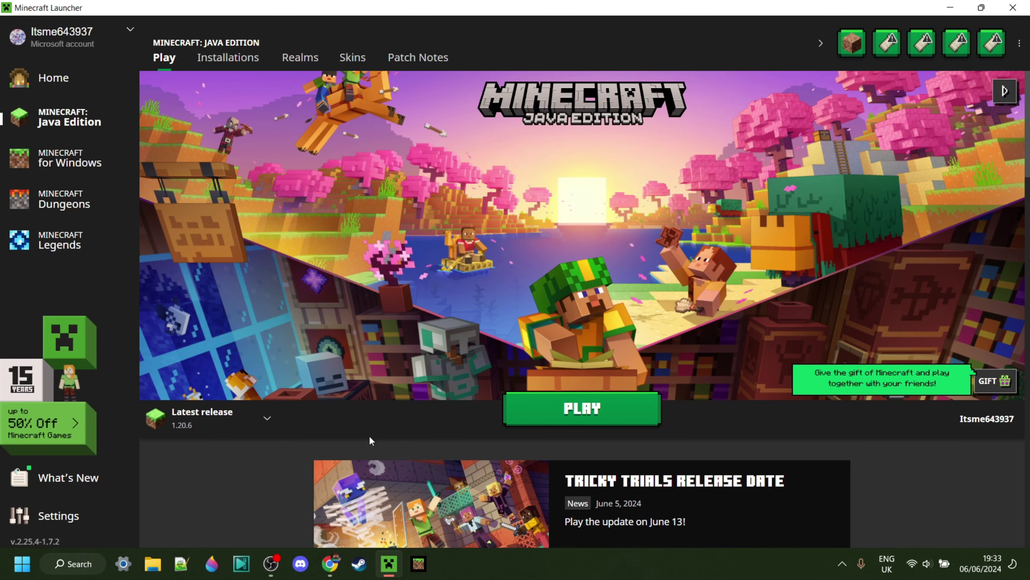
- In the Minecraft Launcher, choose Latest release 1.20.6 of Java Edition, launch it and move the game window aside
{"action": "left_click", "coordinate": [233, 423]}
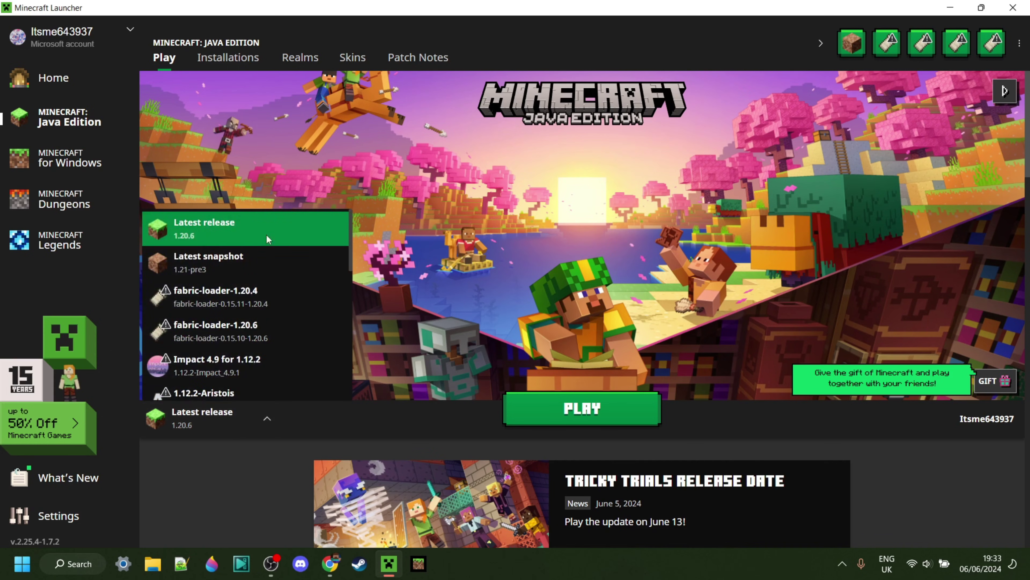
{"action": "left_click", "coordinate": [226, 224]}
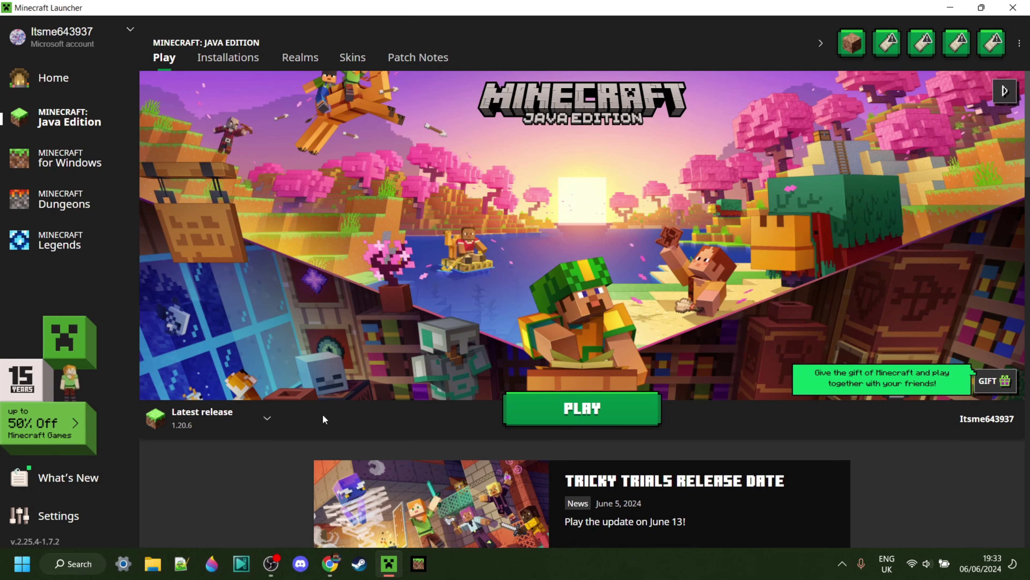
{"action": "left_click", "coordinate": [543, 418]}
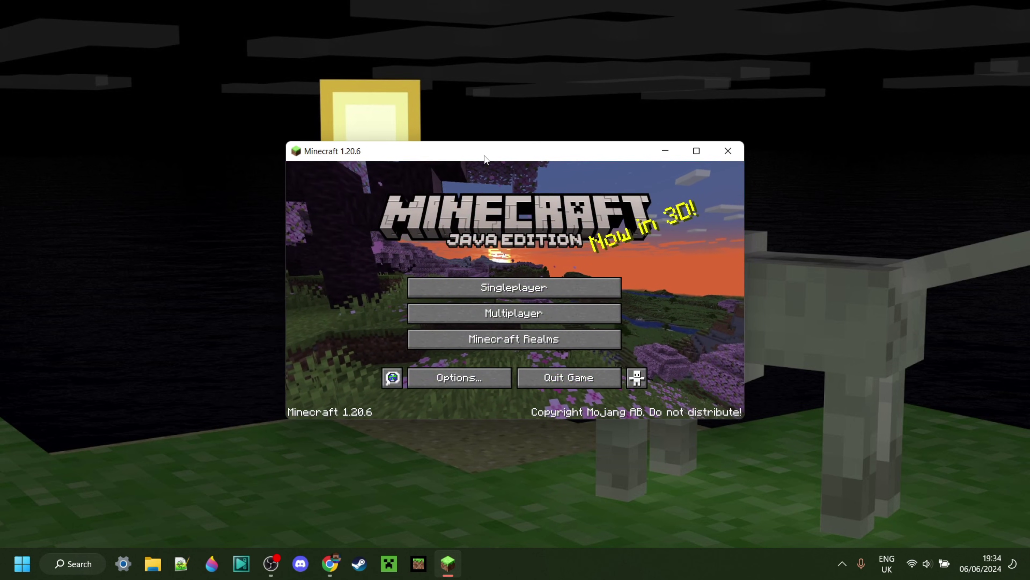
{"action": "left_click_drag", "start_coordinate": [485, 155], "coordinate": [738, 50]}
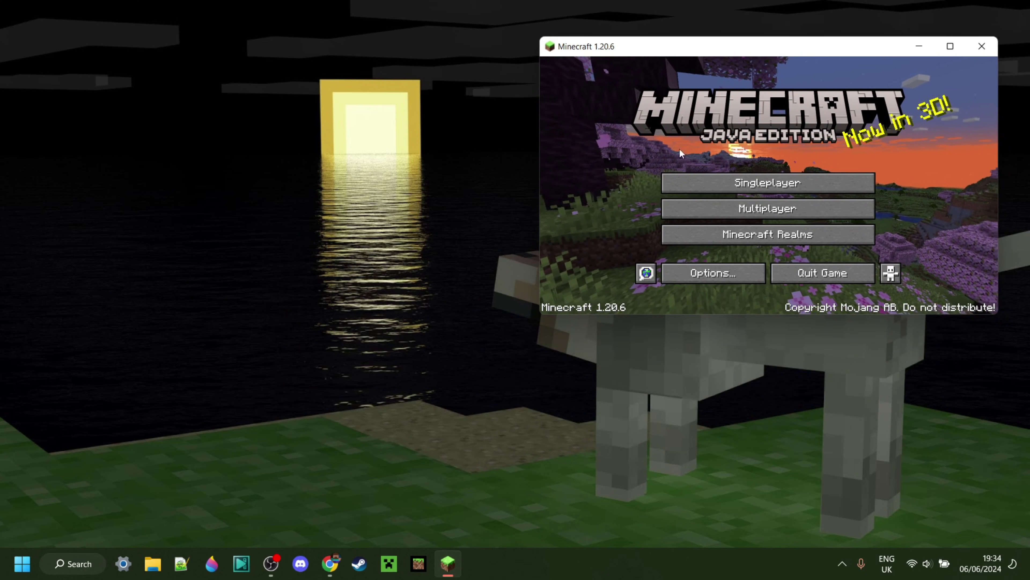
- Add Itsme64's Tool Revamp Java.zip to the selected resource packs, apply the change and return to the title screen
{"action": "left_click", "coordinate": [711, 270]}
{"action": "left_click", "coordinate": [693, 243]}
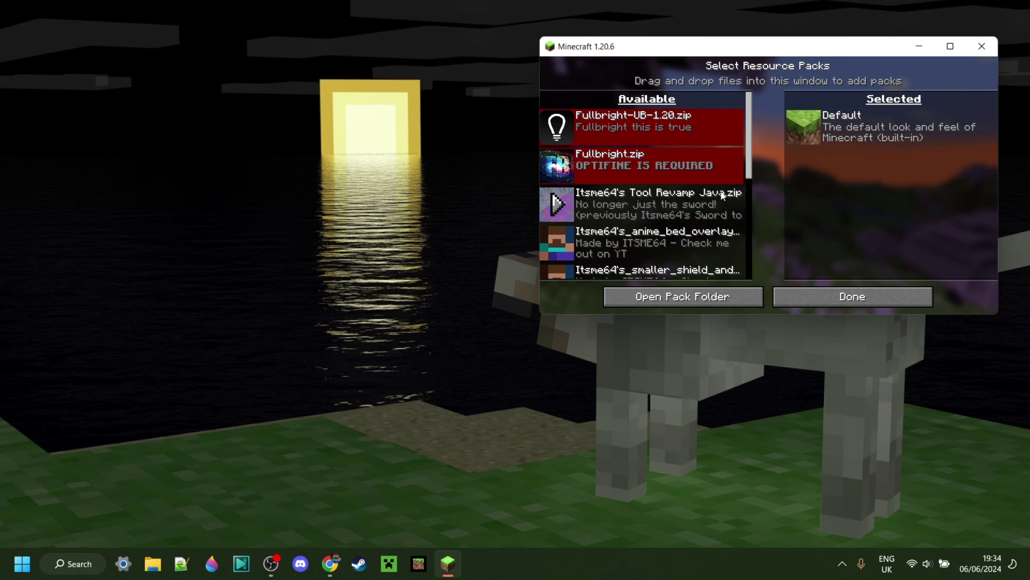
{"action": "left_click", "coordinate": [557, 210]}
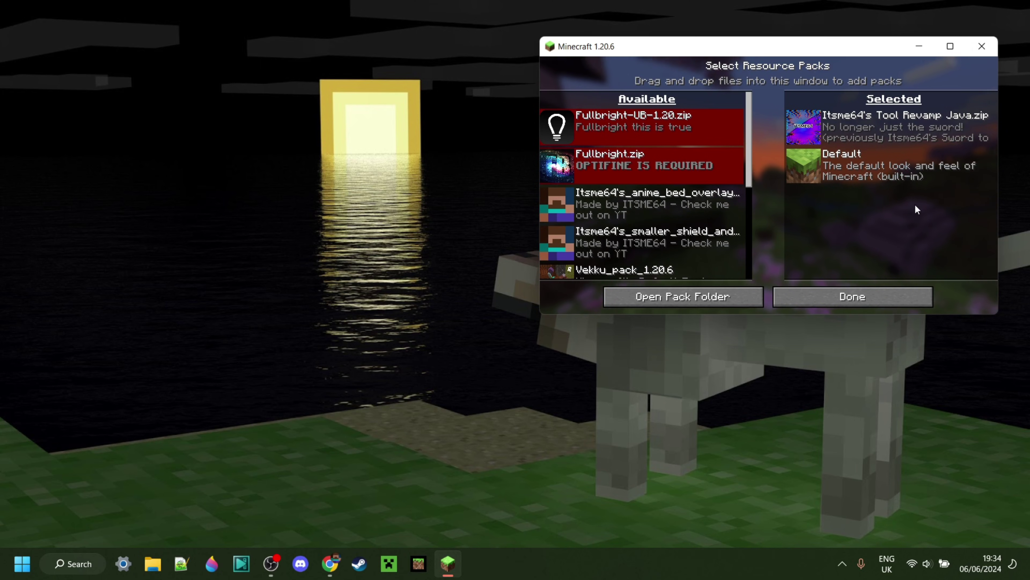
{"action": "left_click", "coordinate": [863, 300]}
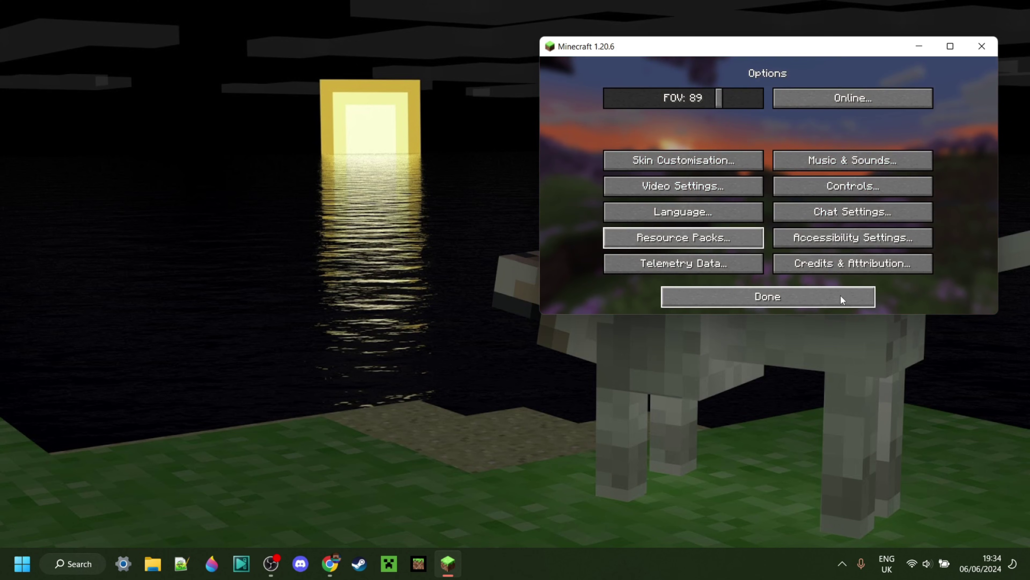
{"action": "left_click", "coordinate": [840, 297]}
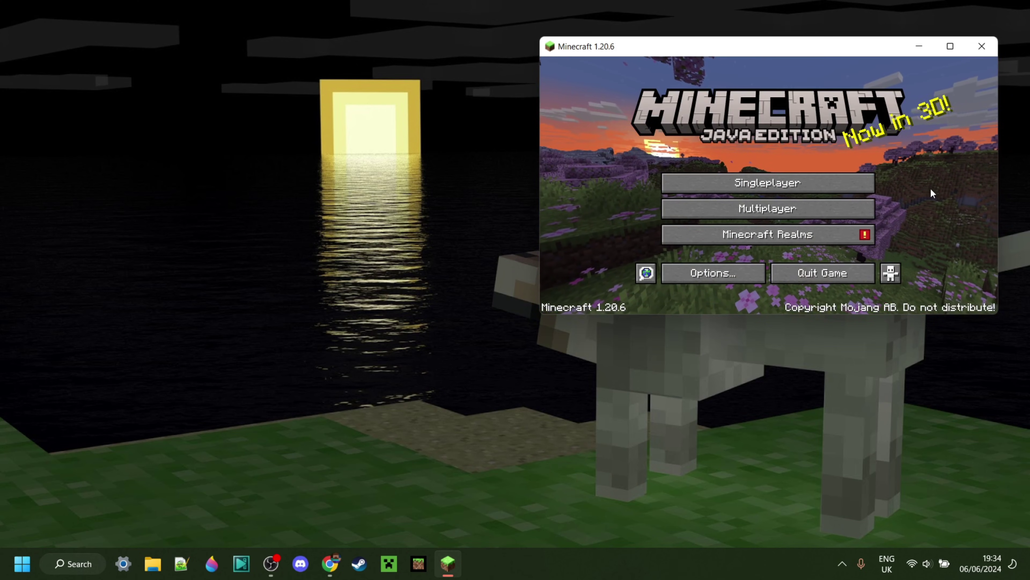